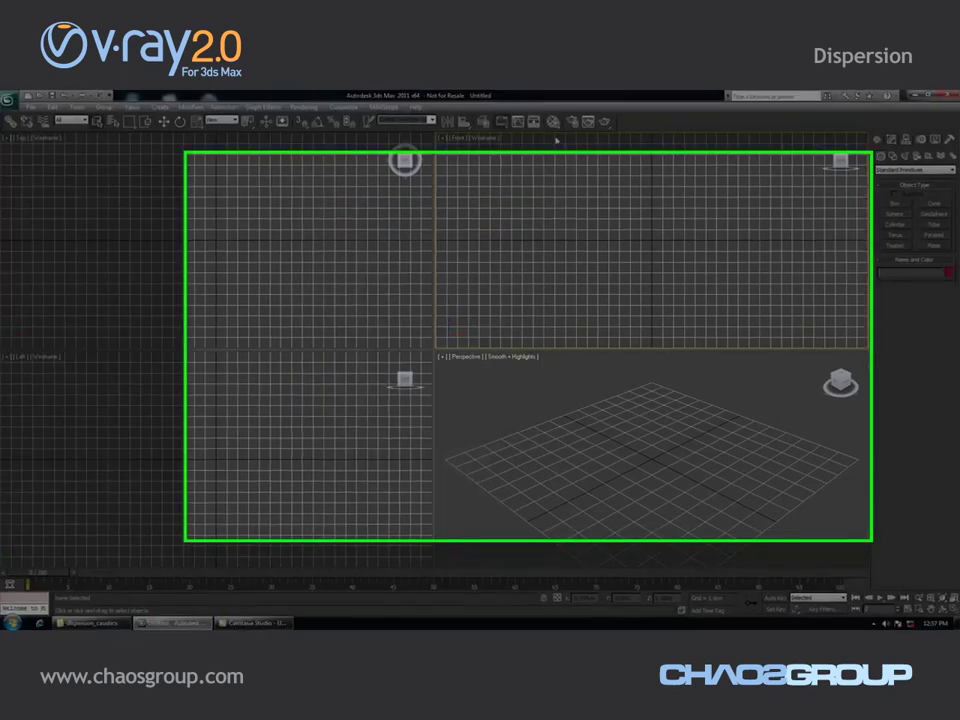
- Enable dispersion in the refraction settings of Material #25, try different Abbe values, and set Abbe to 50
key("m")
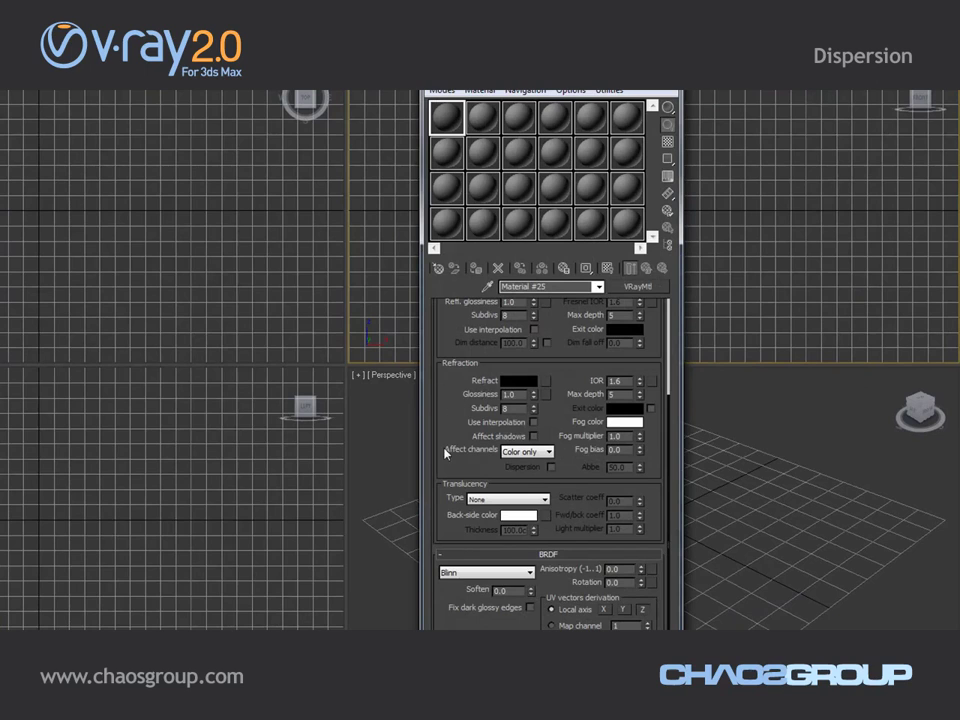
left_click(550, 467)
double_click(616, 468)
left_click_drag(640, 469, 643, 421)
double_click(620, 467)
left_click_drag(639, 482, 640, 518)
double_click(627, 467)
type("50")
key("Return")
double_click(618, 381)
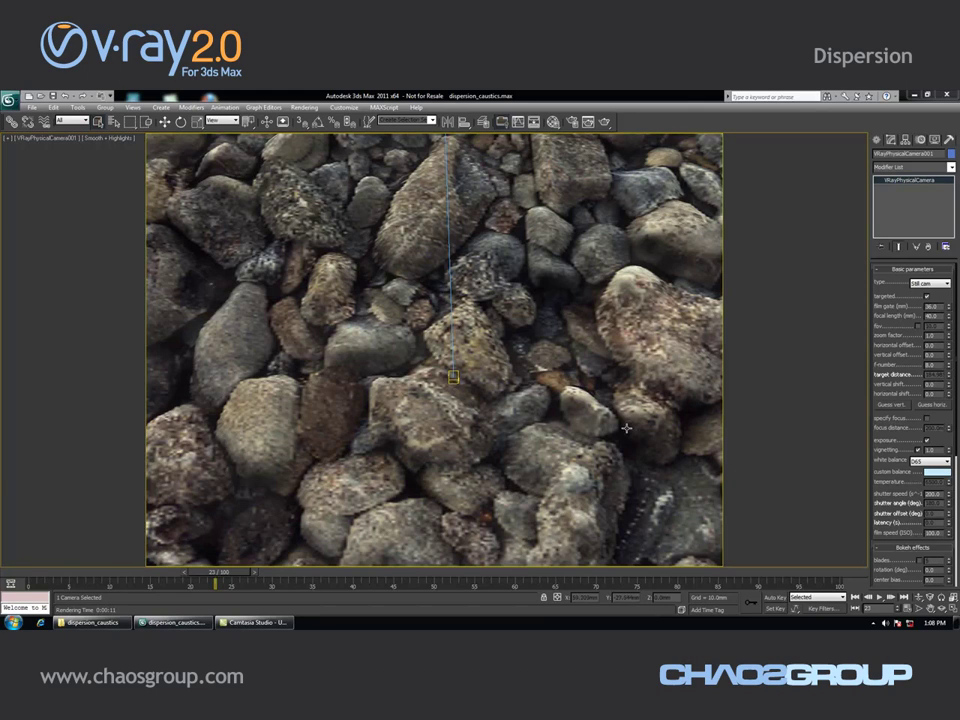
- Select the rock plane, inspect it in the perspective view, and scrub the animation to frame 22
left_click(568, 407)
key("p")
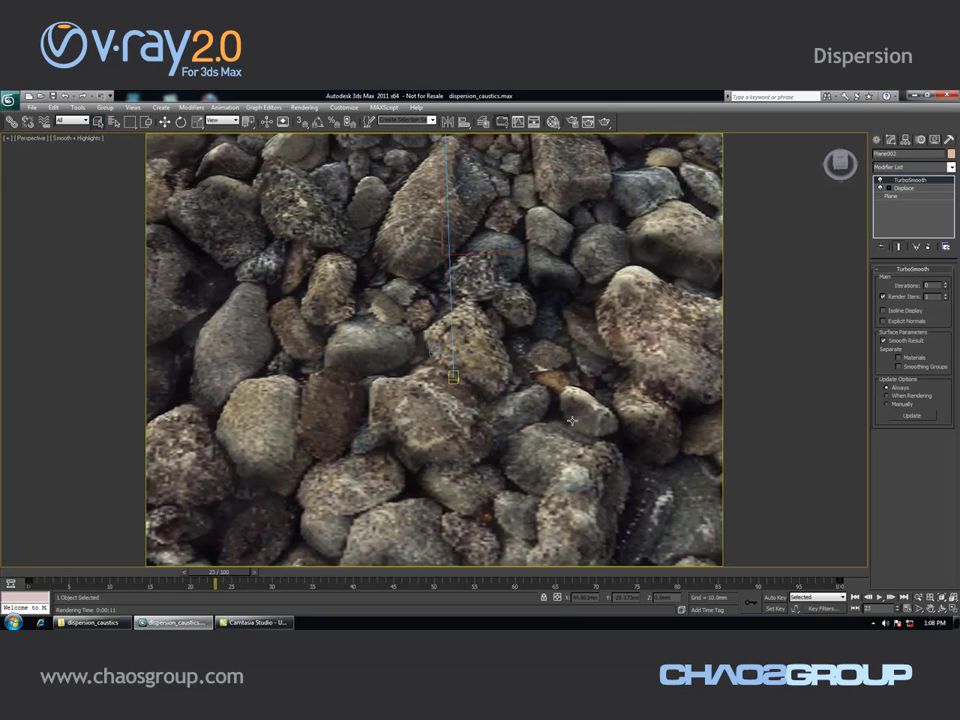
scroll(571, 420, "down", 6)
middle_click_drag(553, 439, 575, 402, "alt")
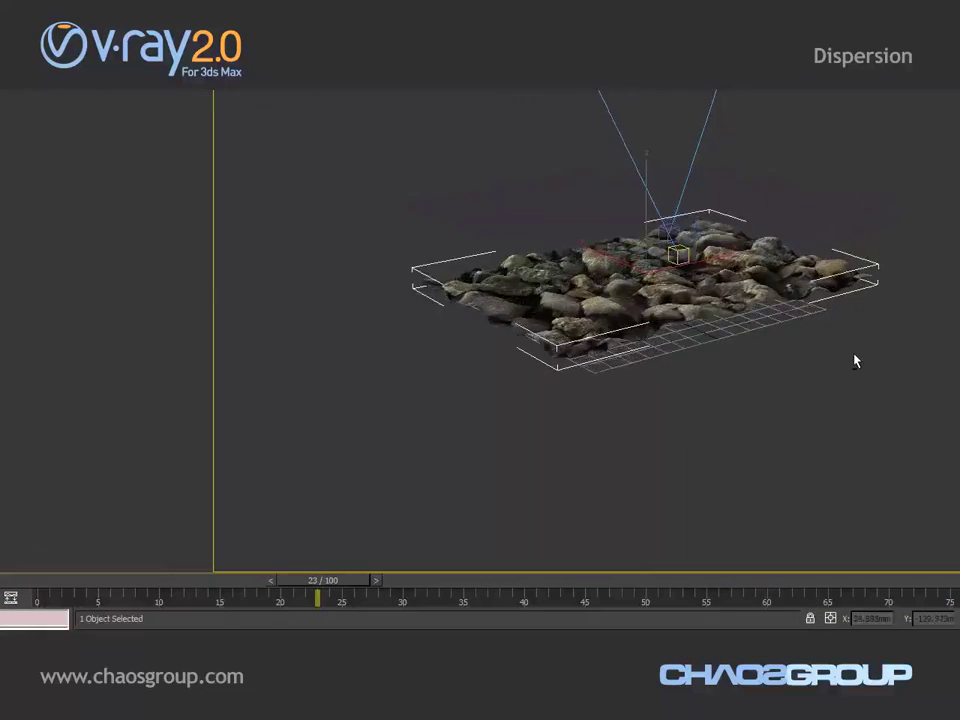
middle_click_drag(855, 362, 870, 305, "alt")
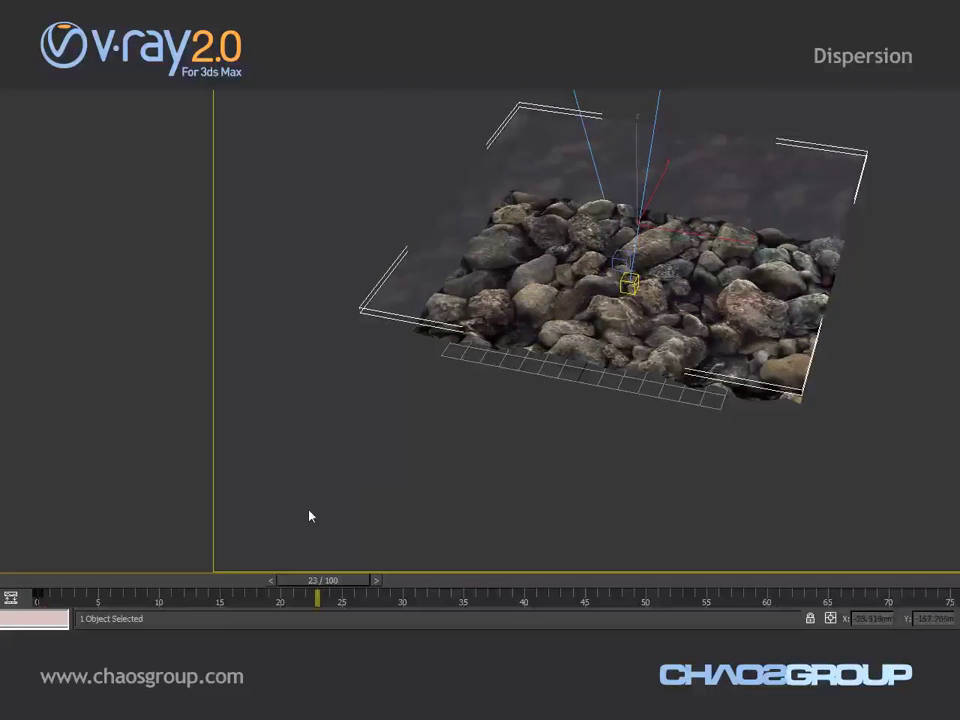
mouse_move(315, 581)
left_mouse_down()
mouse_move(274, 581)
mouse_move(308, 581)
left_mouse_up()
- Select the light above the rocks and the physical camera to examine the scene setup, and return to the camera view
middle_click_drag(889, 229, 867, 366)
scroll(866, 352, "down", 6)
middle_click_drag(820, 206, 811, 282)
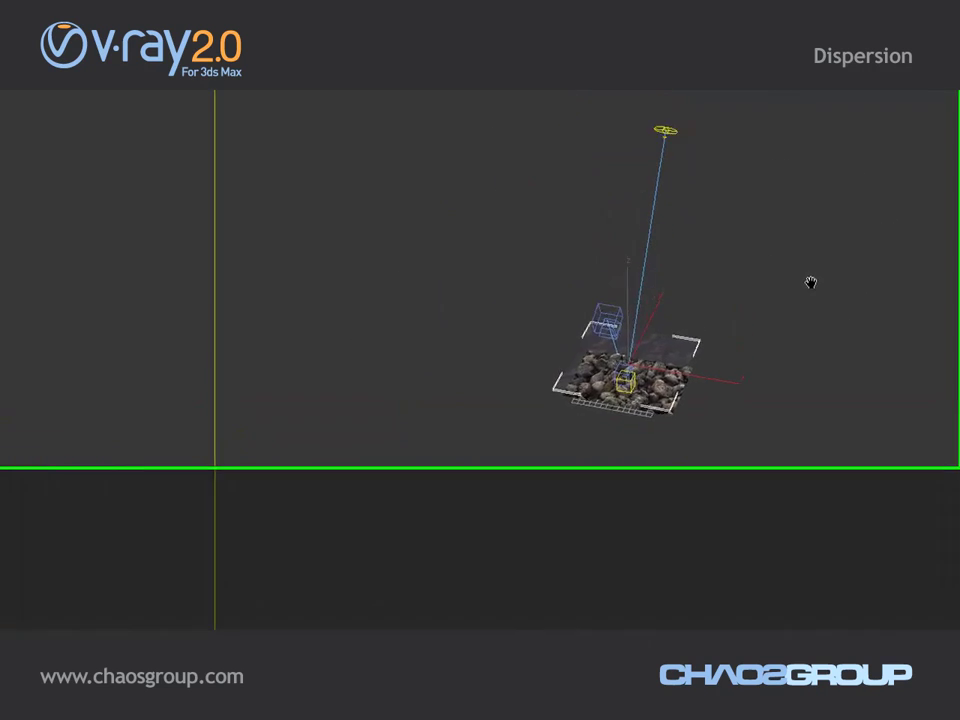
left_click(670, 135)
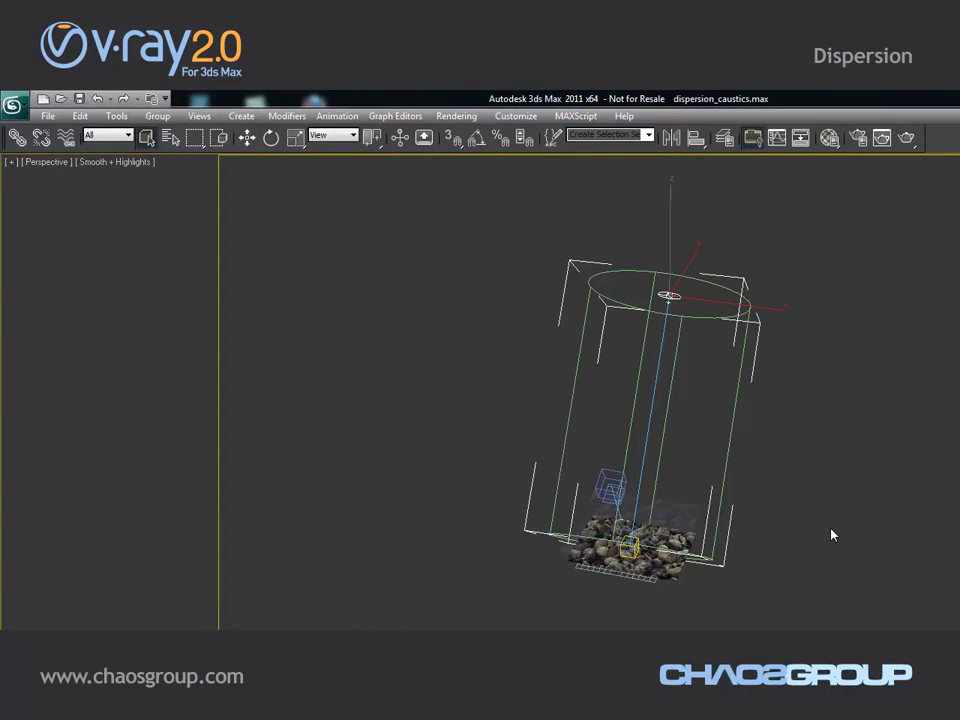
scroll(831, 535, "up", 2)
left_click(589, 489)
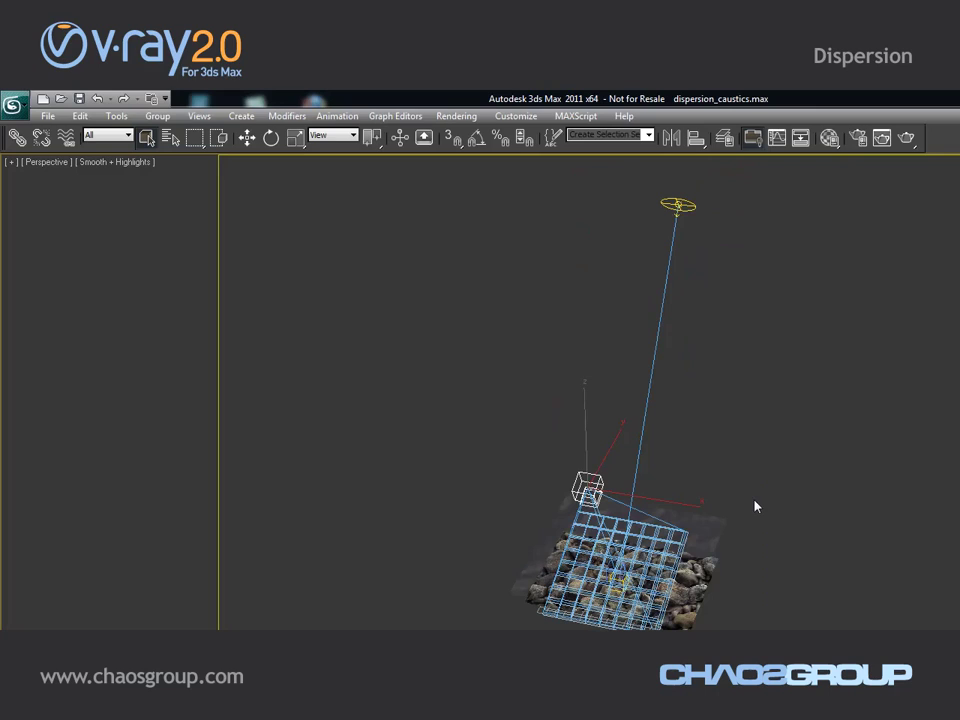
key("c")
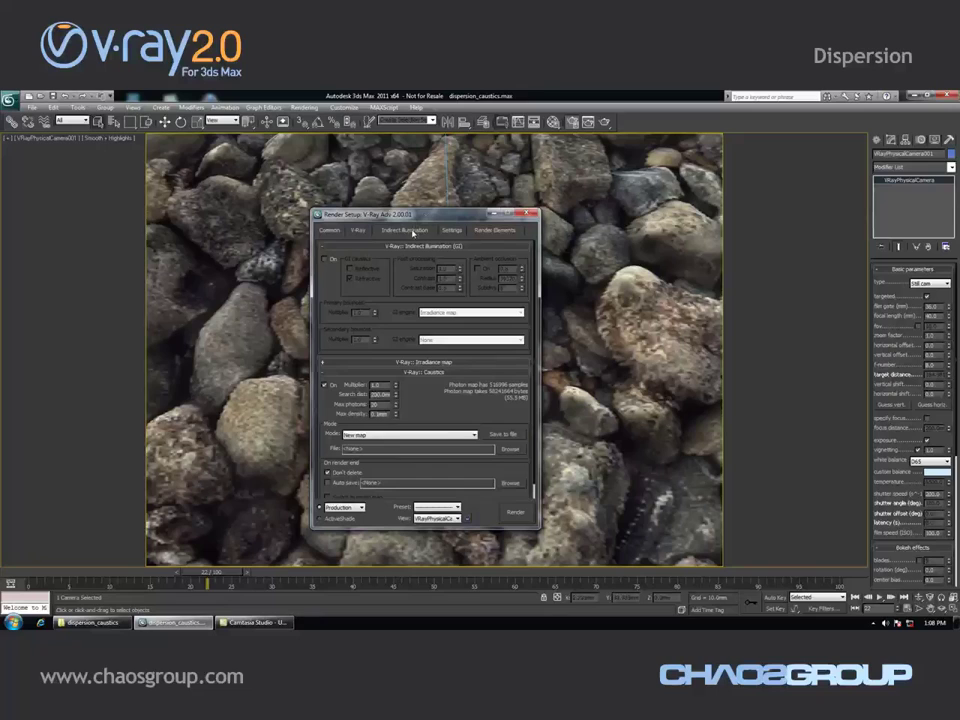
- Examine the V-Ray caustics render settings and the VRayMtl parameters of Material #2 and Material #3
scroll(346, 375, "down", 1)
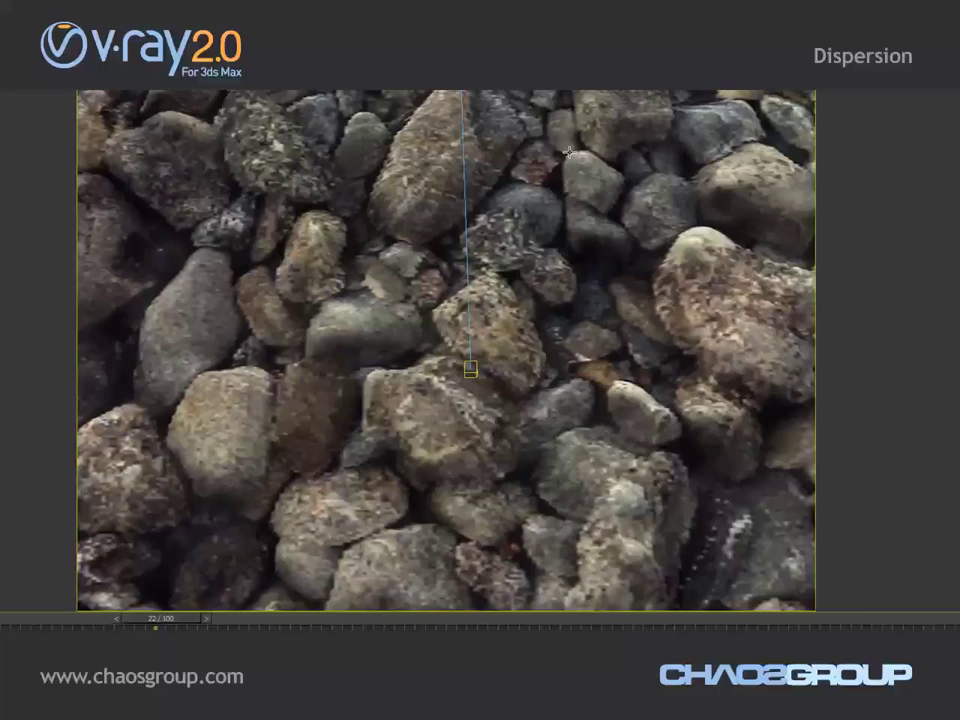
key("m")
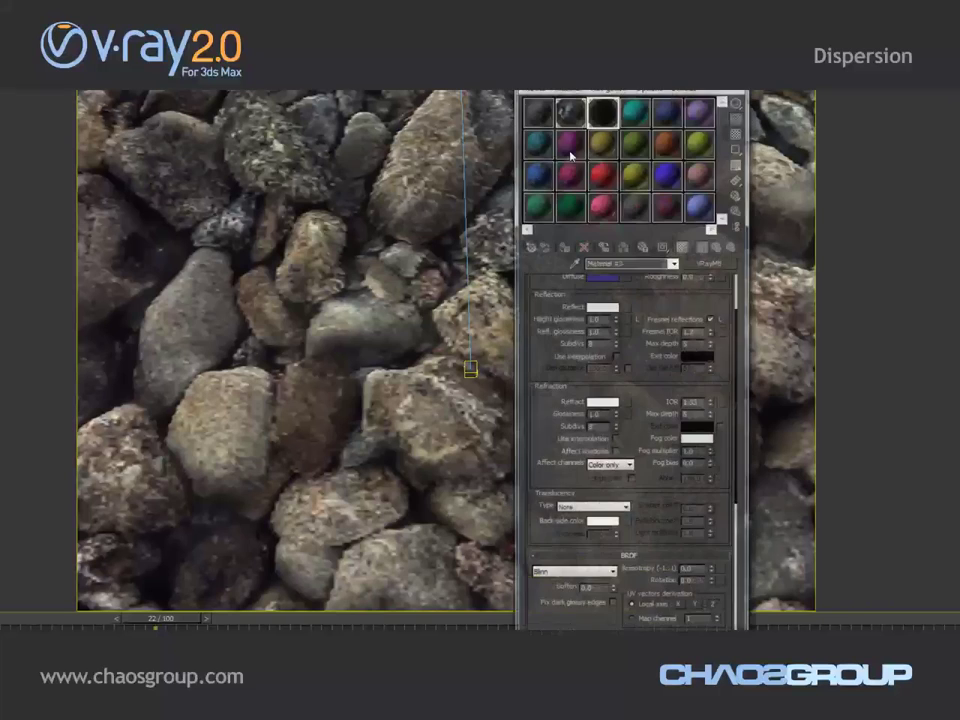
left_click(576, 120)
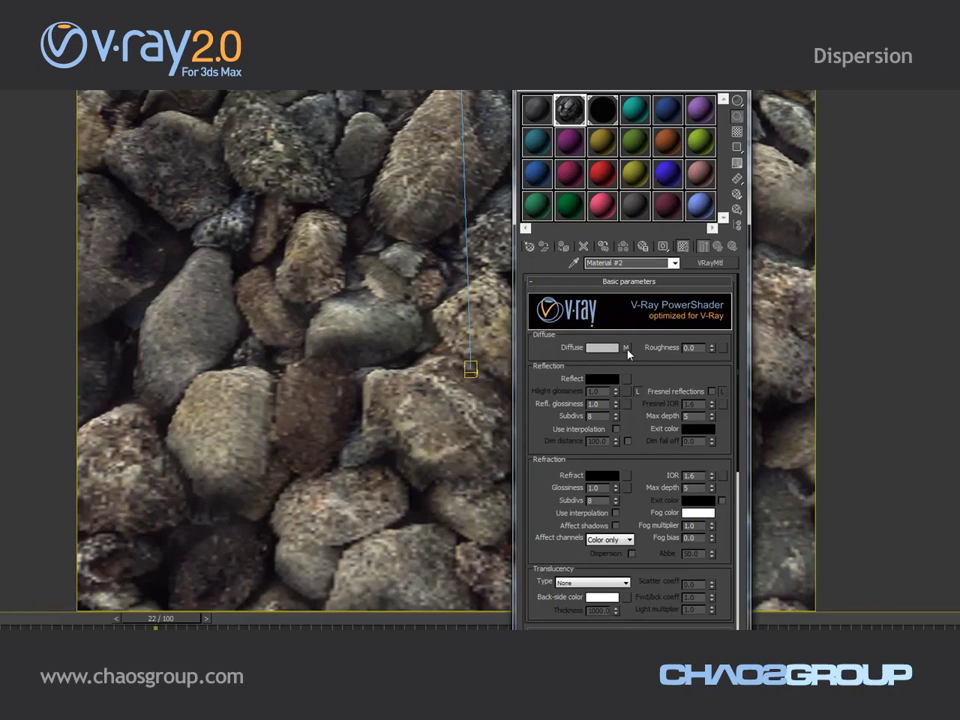
left_click(601, 110)
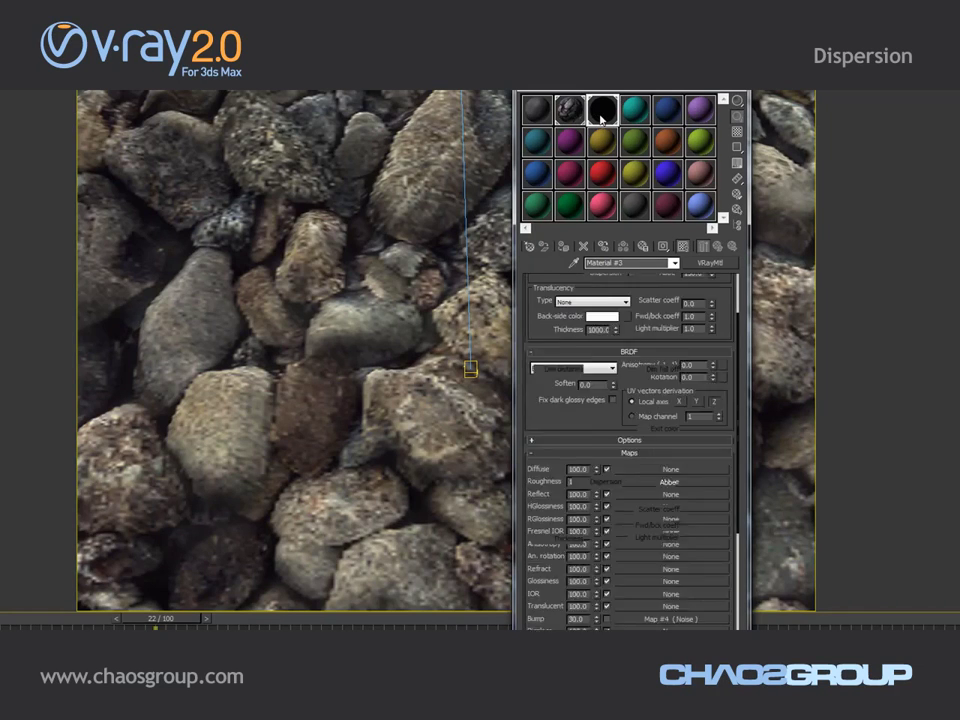
scroll(549, 331, "down", 1)
scroll(553, 332, "down", 1)
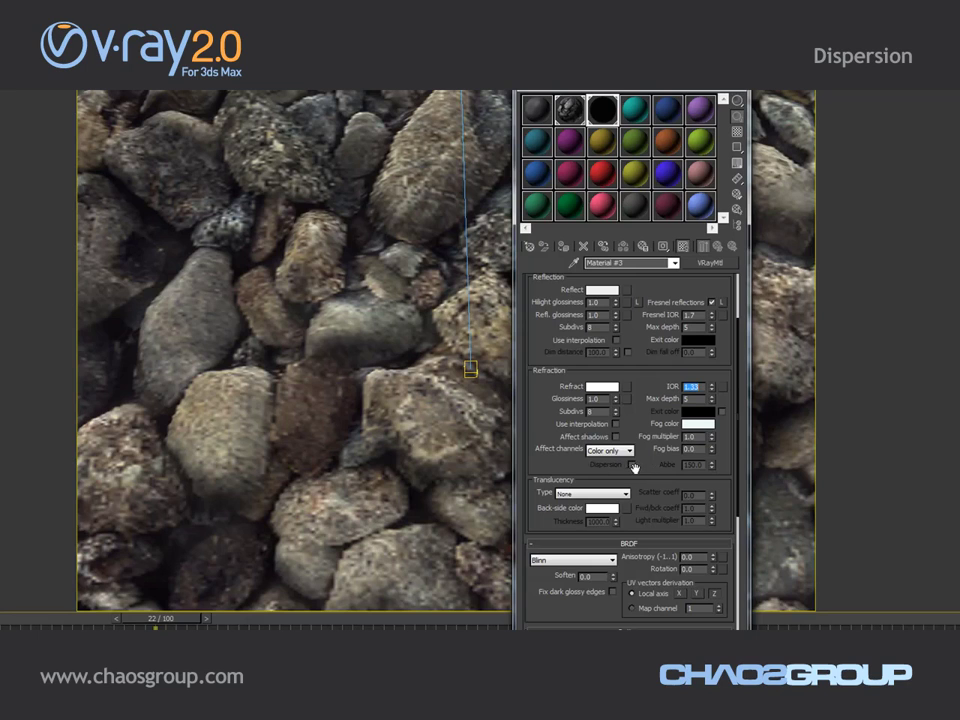
- Render the water scene without dispersion, enable dispersion on Material #3, and render again
key("shift+q")
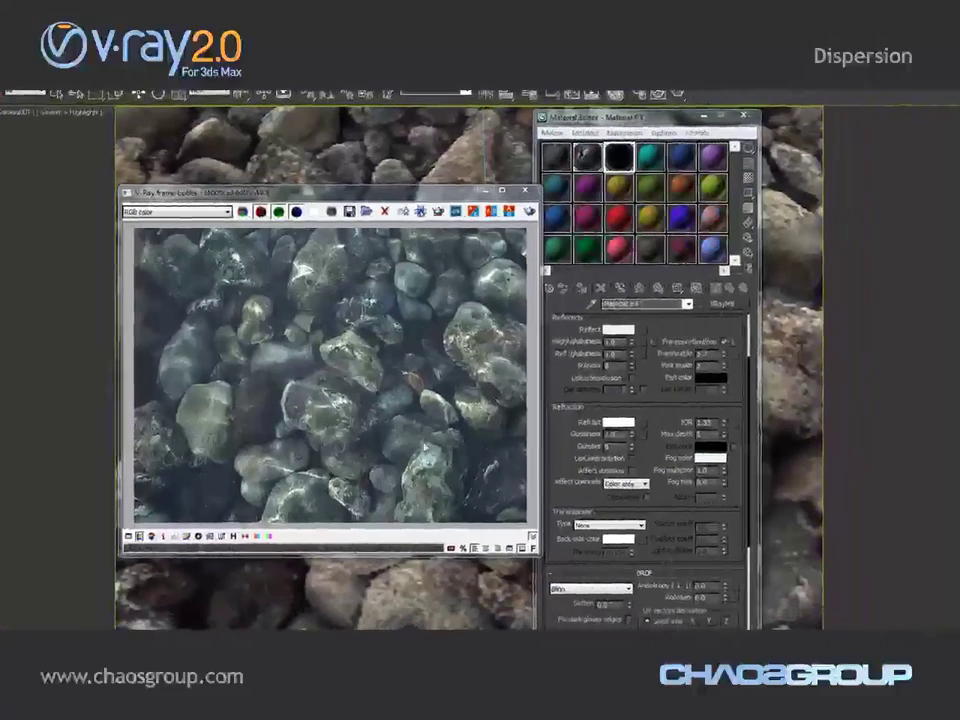
left_click(647, 497)
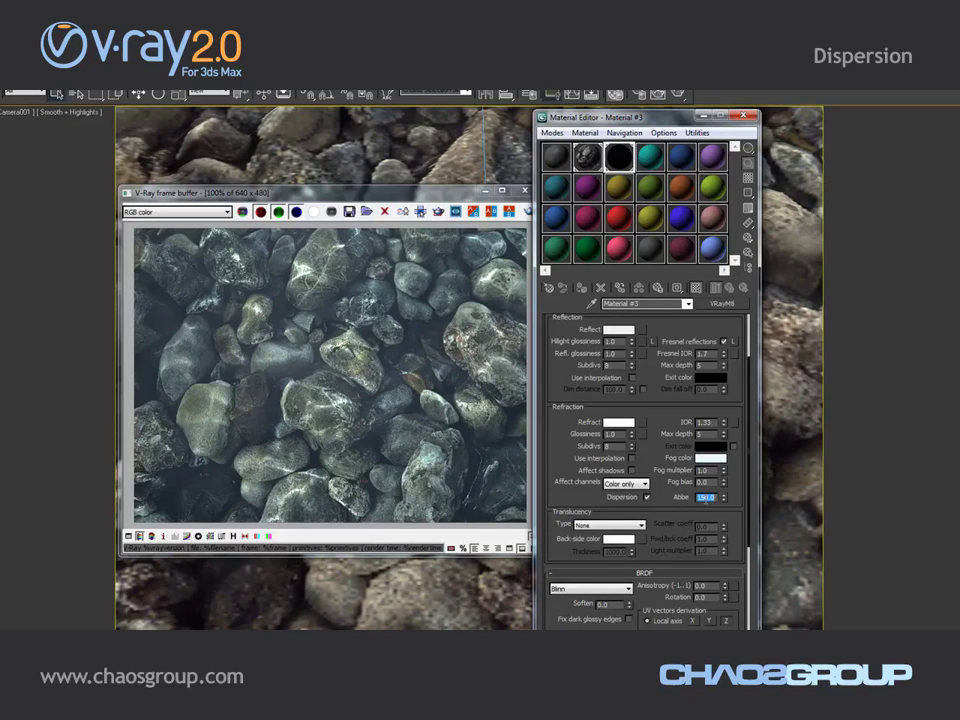
left_click(447, 414)
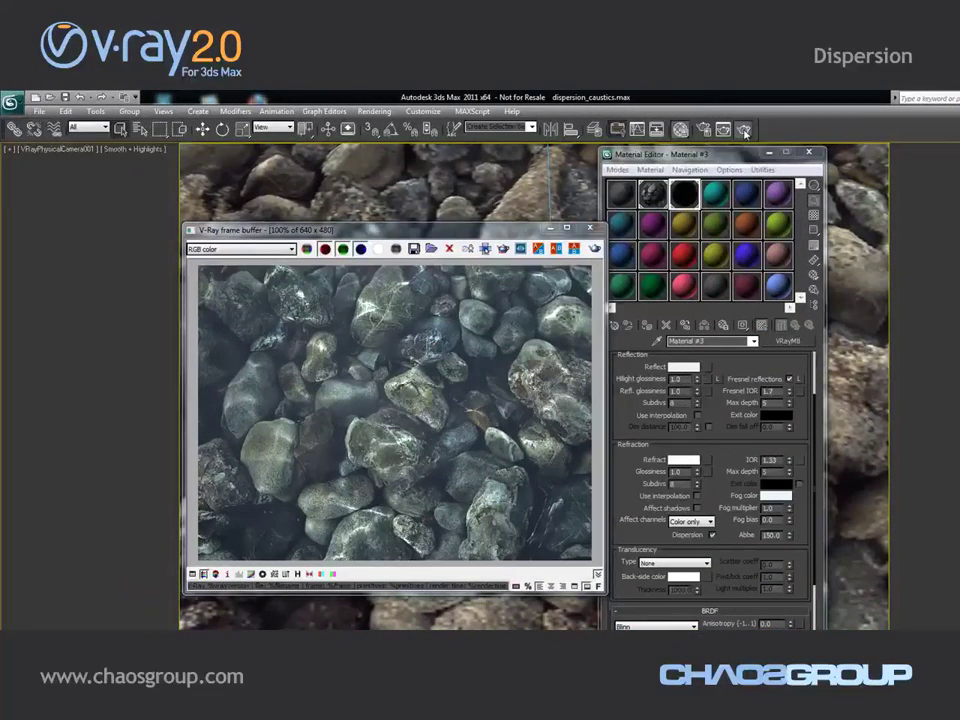
left_click(743, 130)
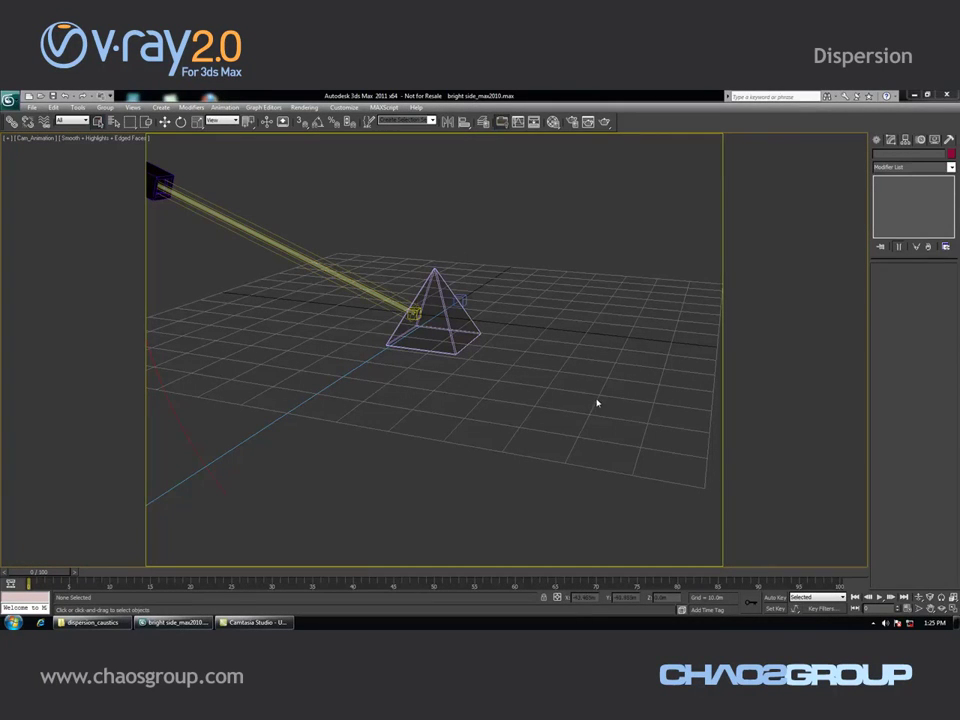
- Select the pyramid in the prism scene, and select the Direct01 light by name
left_click(466, 333)
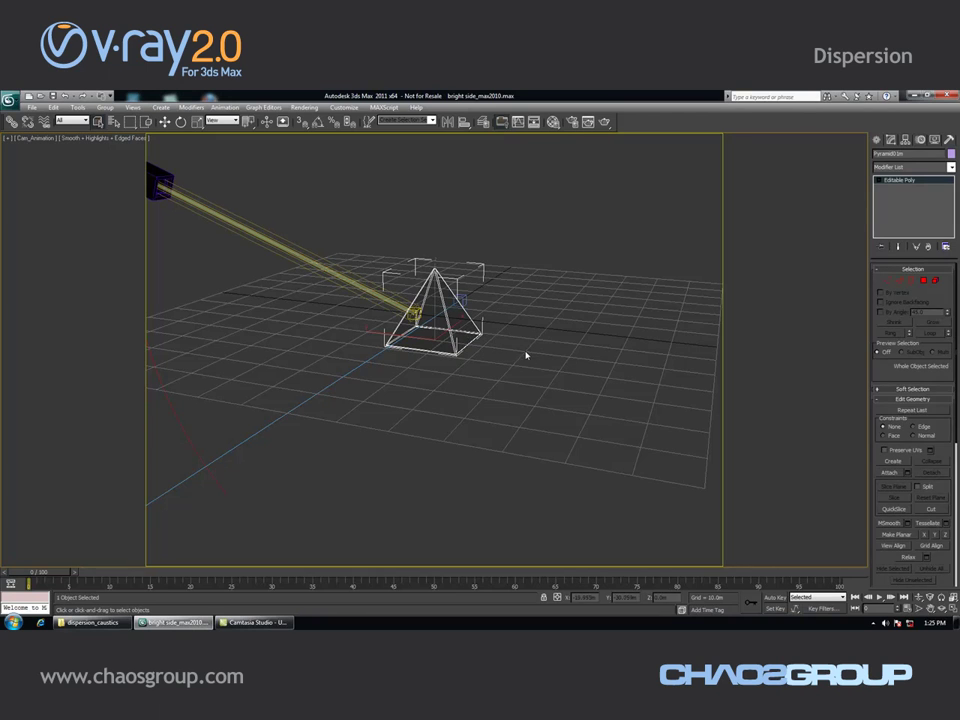
key("h")
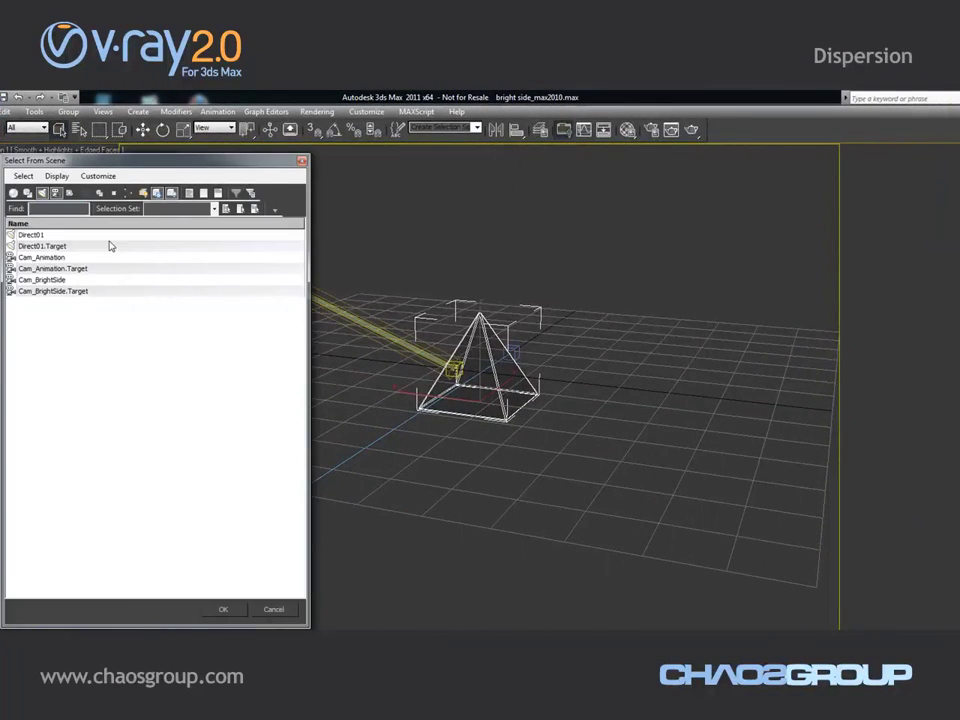
double_click(108, 246)
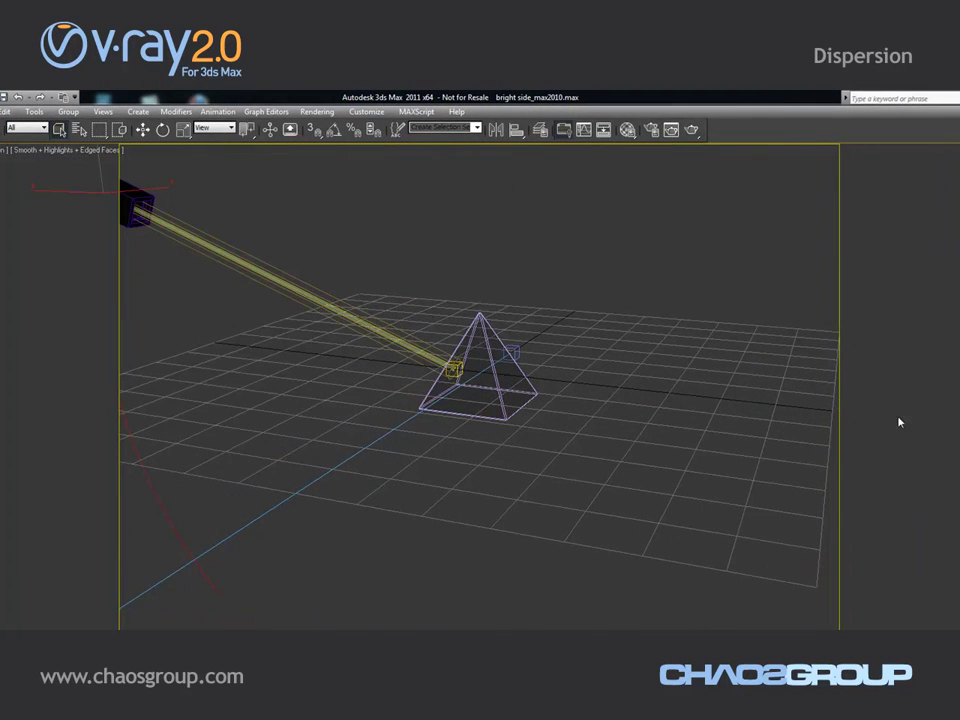
- Switch the viewport to the Cam_BrightSide camera and scrub the light animation to frame 65
key("c")
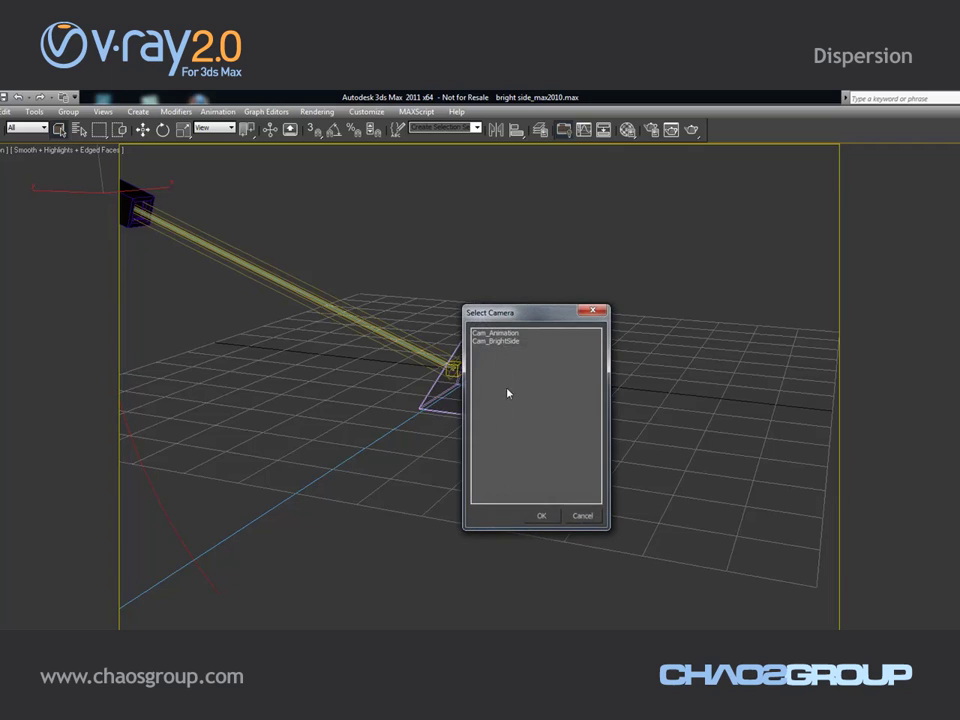
double_click(505, 342)
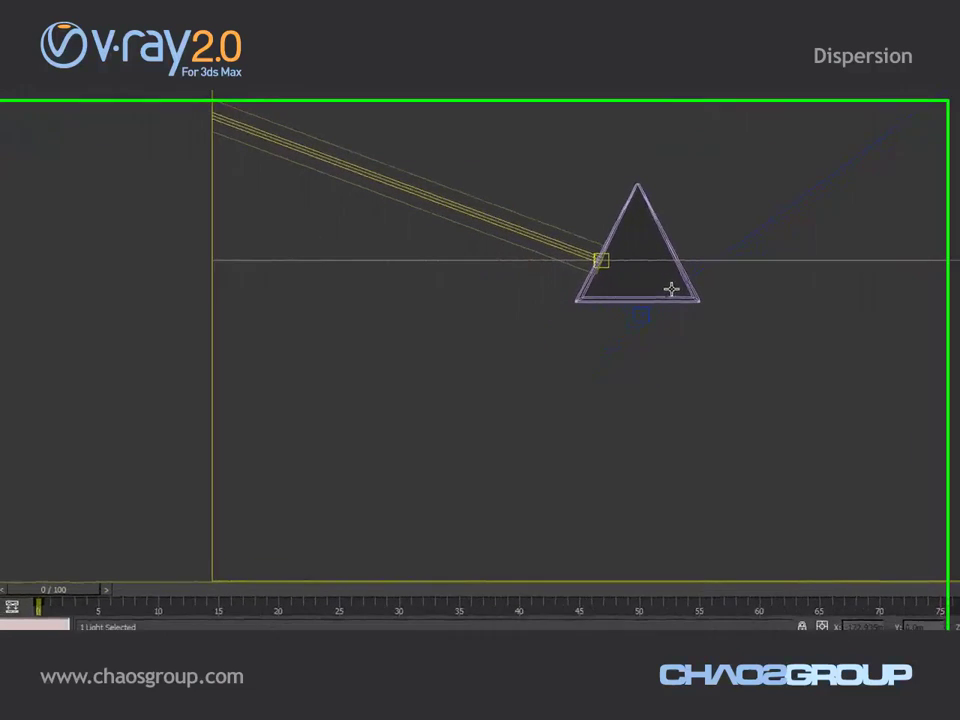
left_click_drag(81, 581, 848, 603)
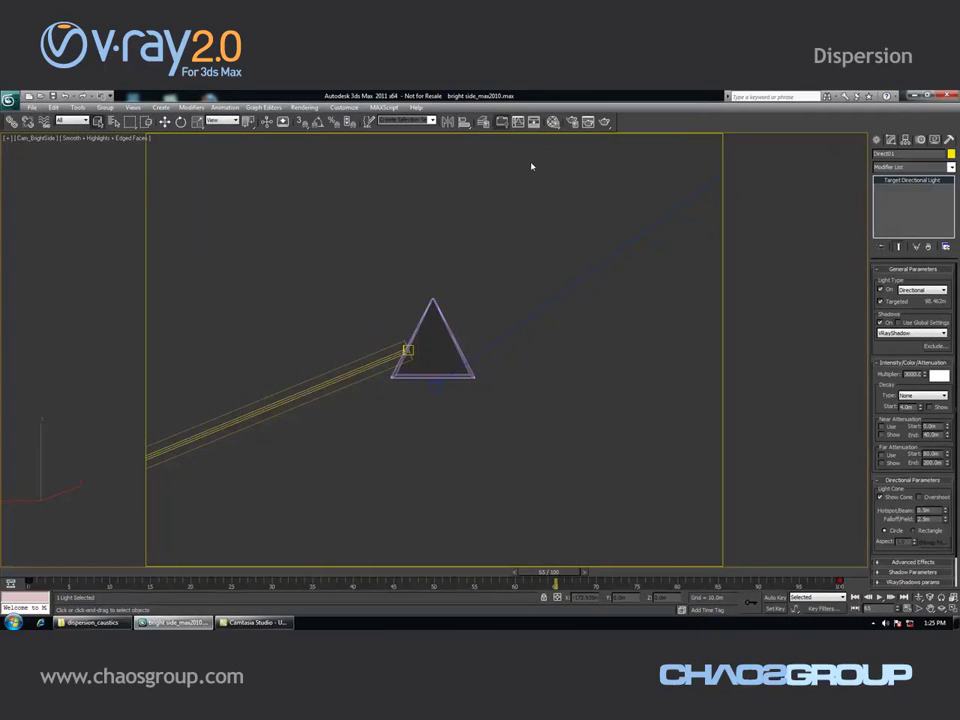
- Review the dispersion settings of the vray 03 - Default material and the VRayEnvironmentFog and VRayToon atmosphere effects
key("m")
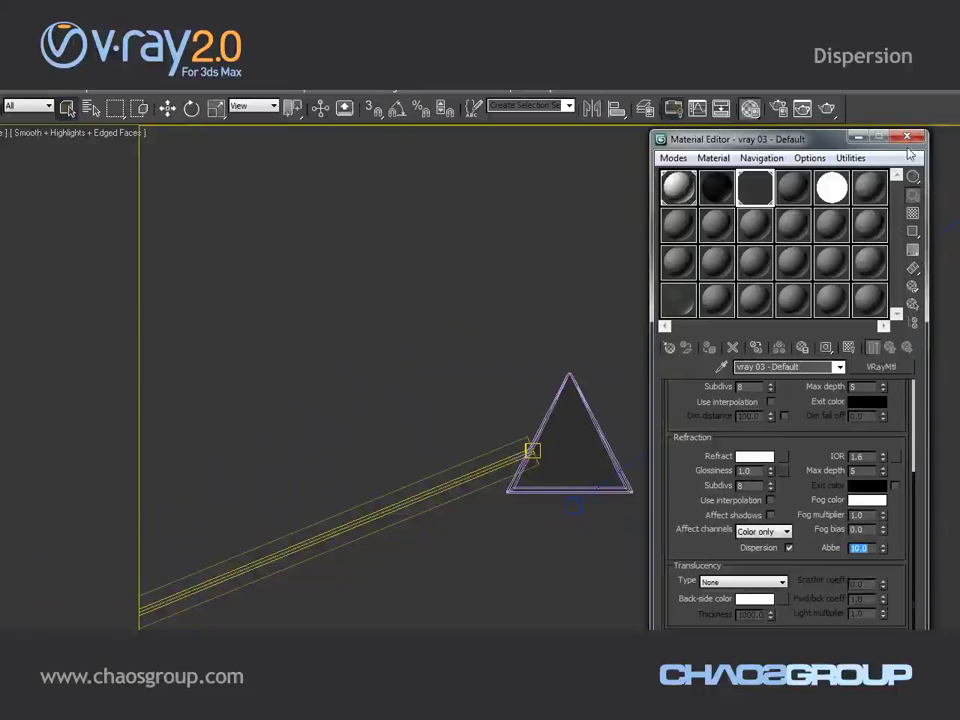
left_click(906, 137)
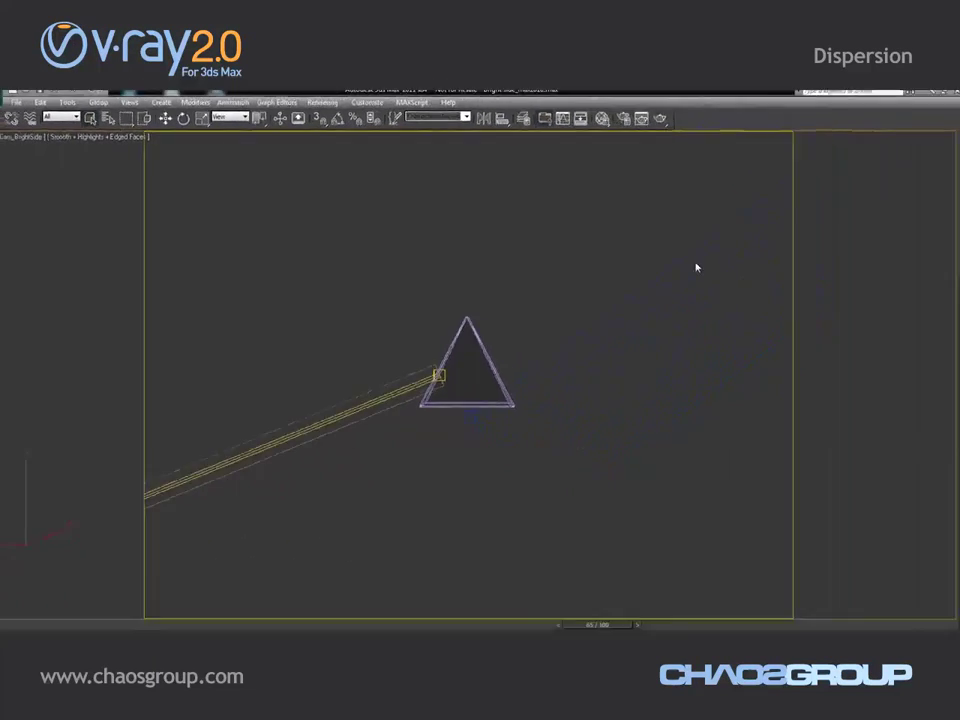
key("8")
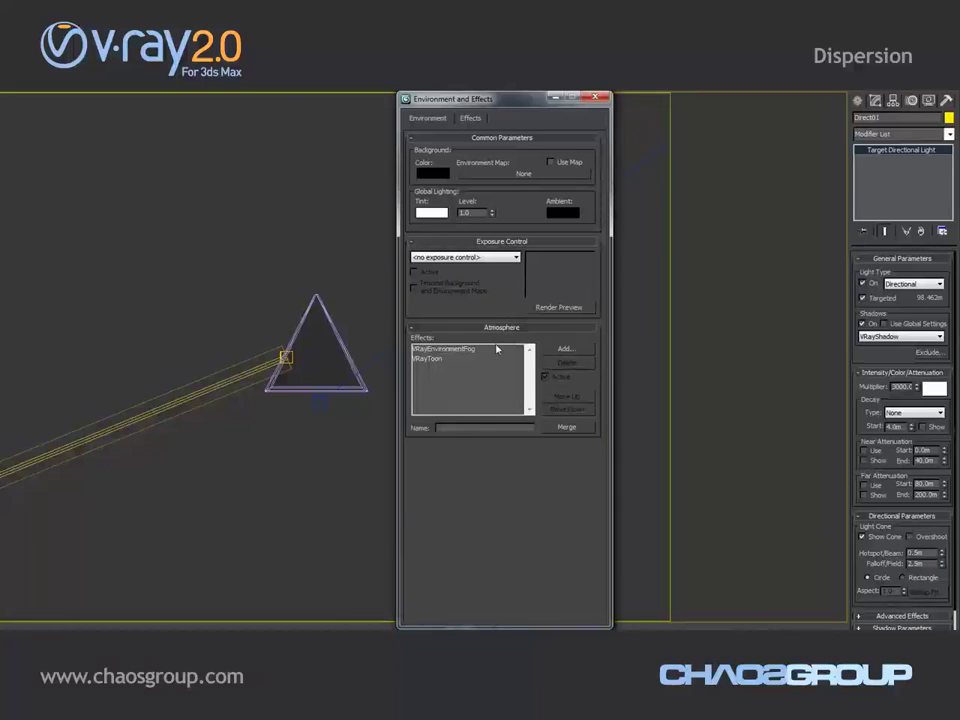
left_click(489, 352)
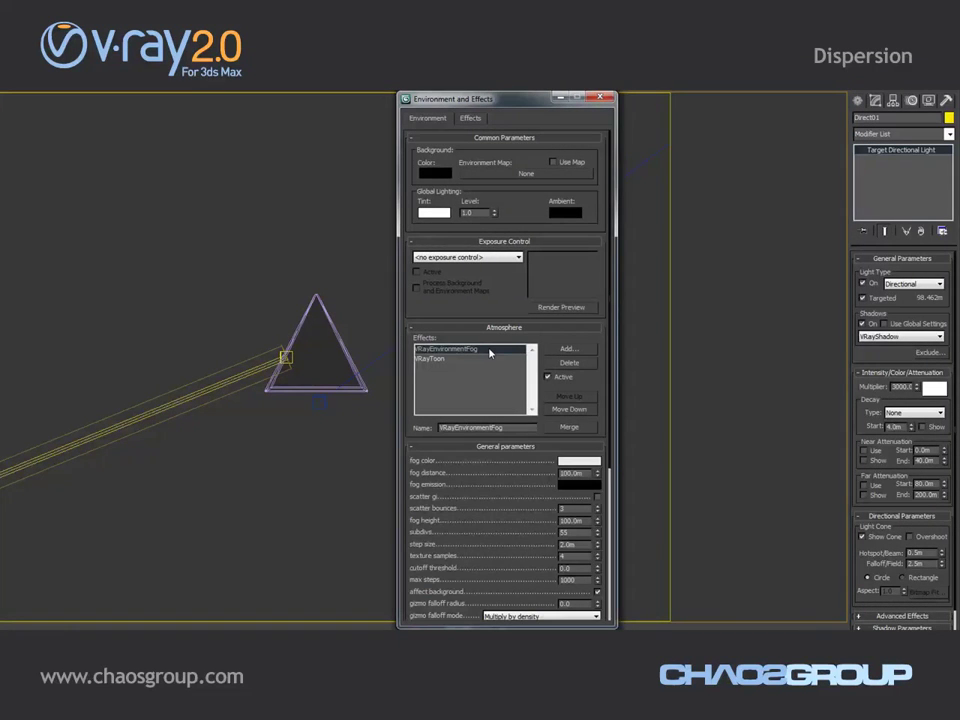
left_click_drag(497, 506, 498, 381)
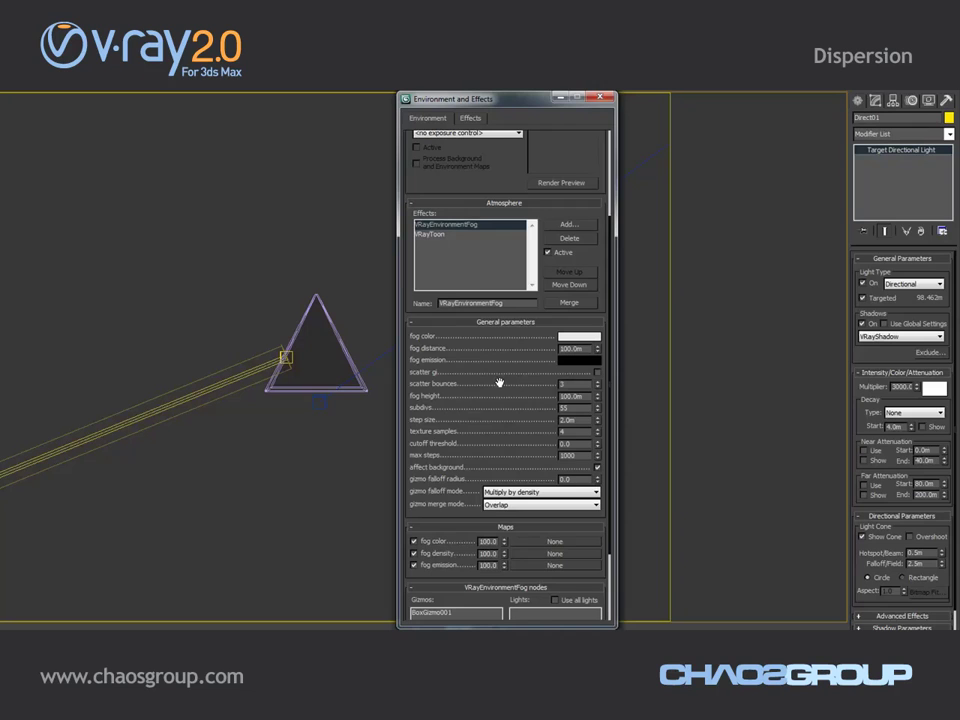
left_click(443, 235)
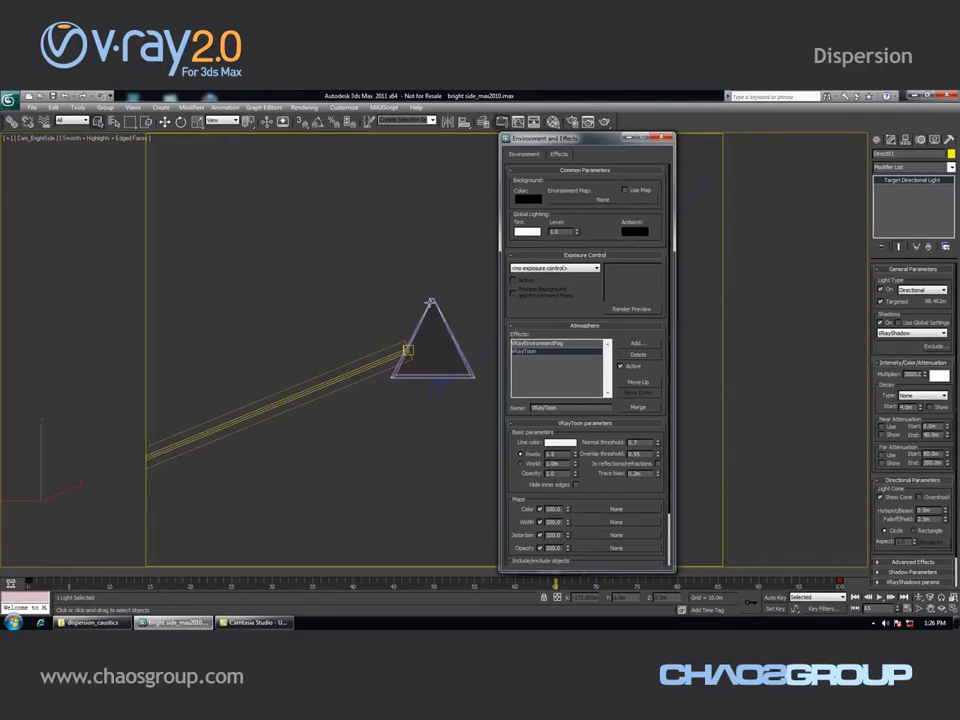
left_click(661, 138)
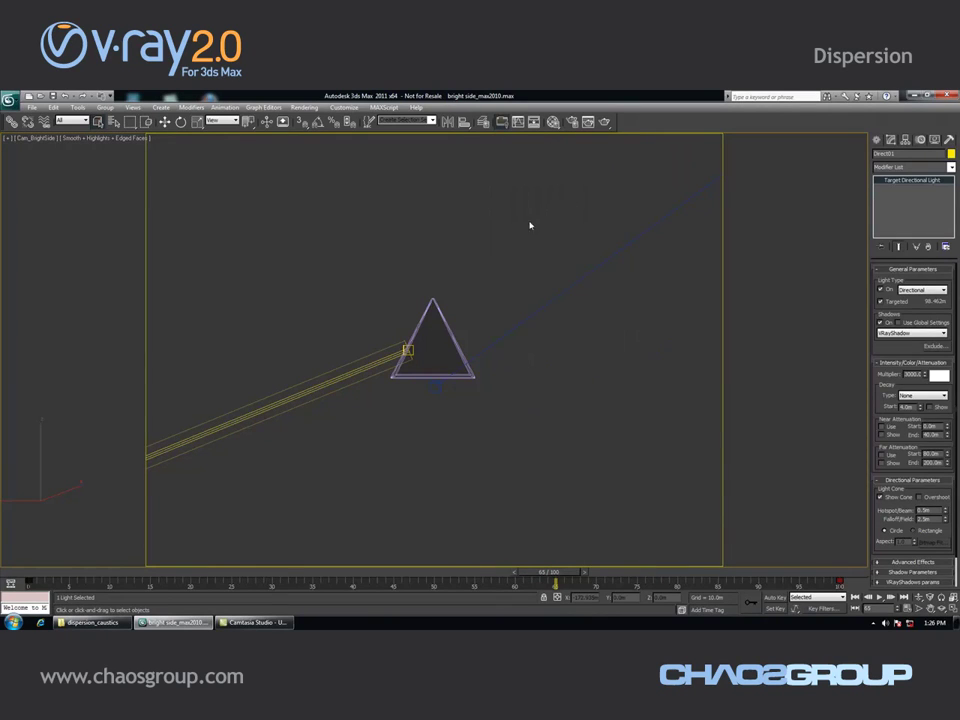
- Set the Direct01 light's falloff/field to 0.5 m and render the Cam_BrightSide view
left_click(480, 217)
key("h")
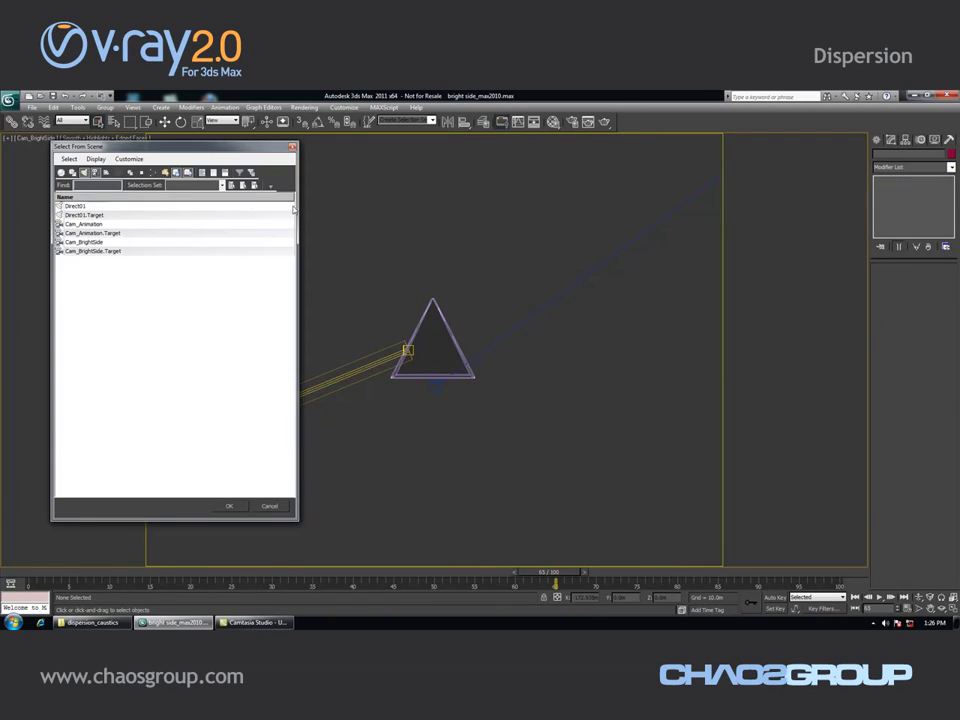
double_click(145, 205)
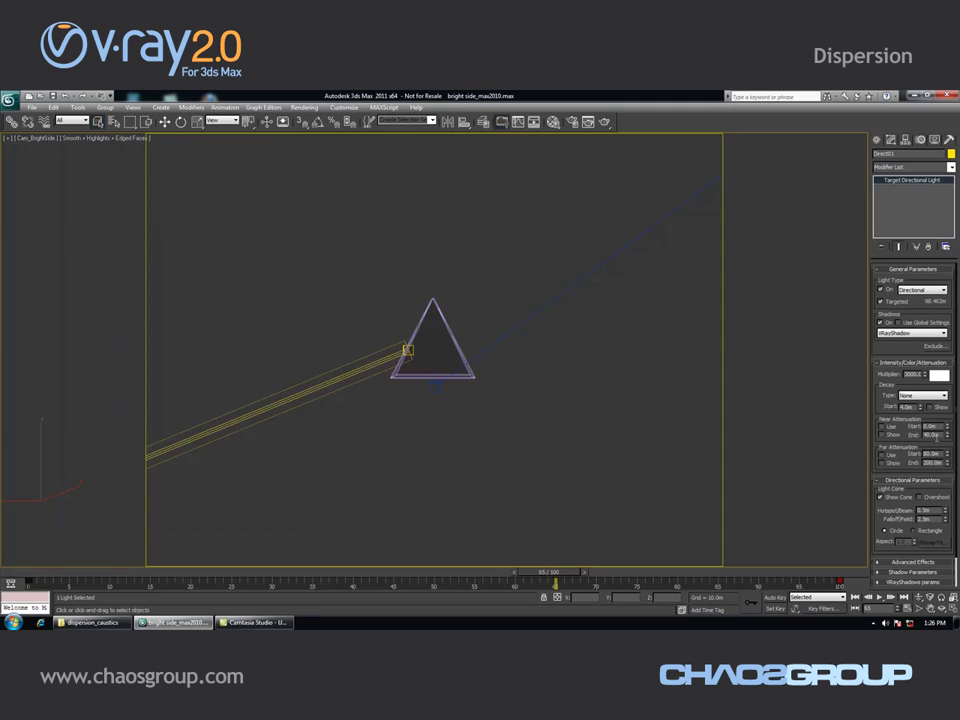
type("0.5")
key("Return")
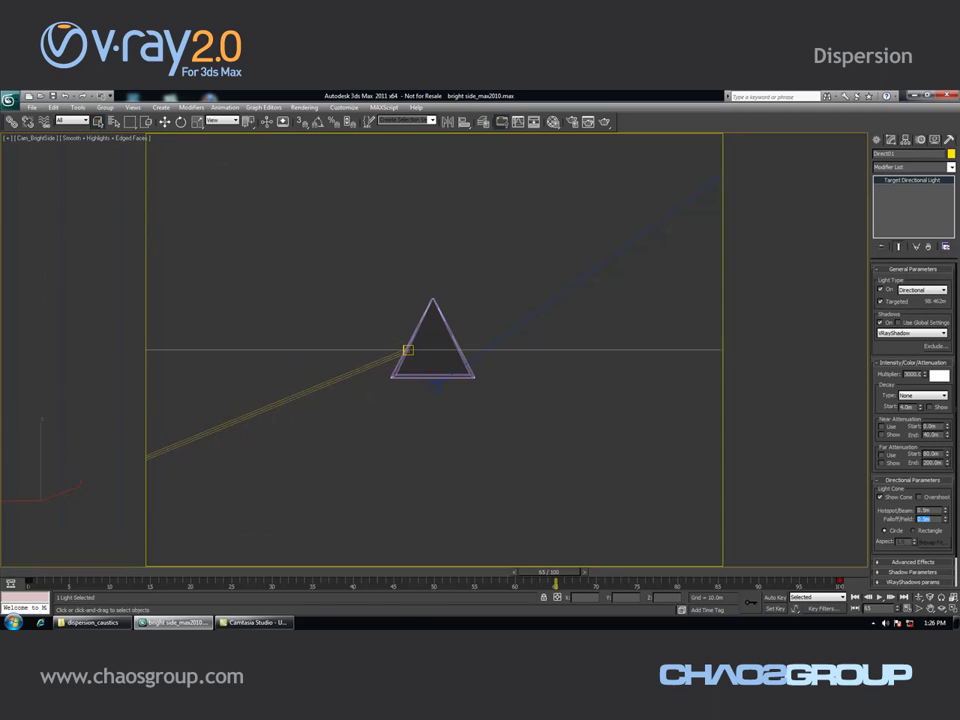
key("shift+q")
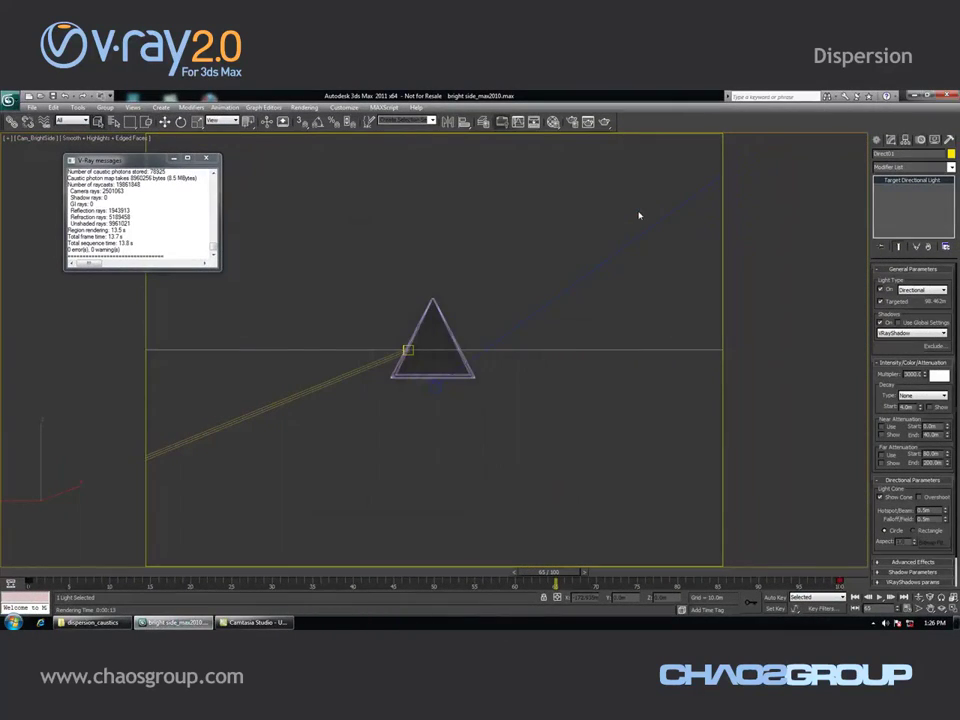
- Switch the viewport to the Cam_Animation camera and render the prism from that view
key("c")
double_click(470, 285)
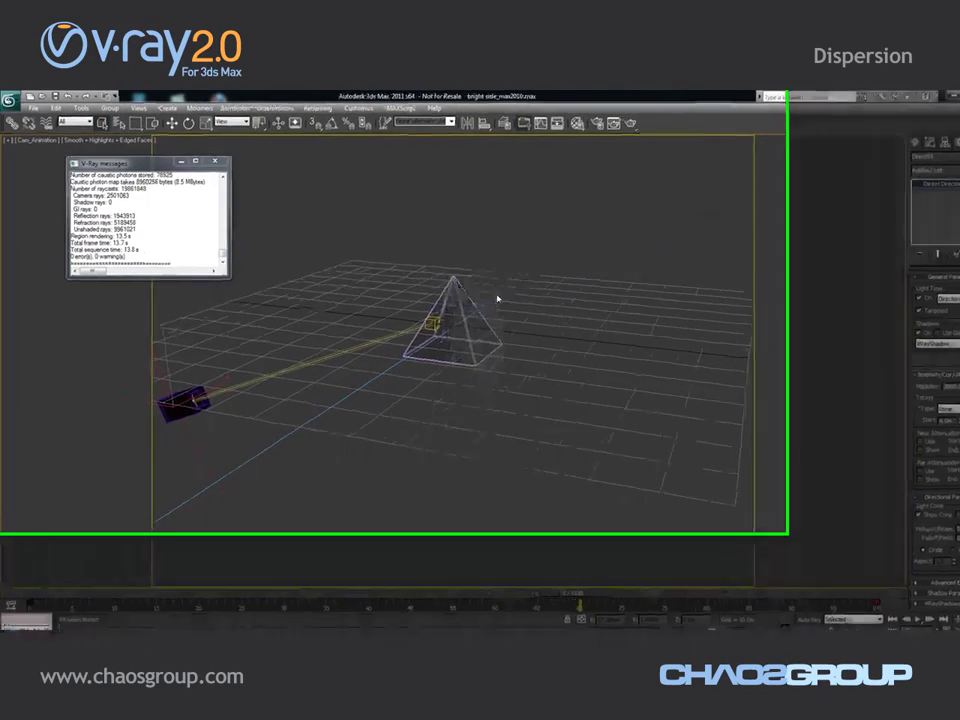
left_click(773, 132)
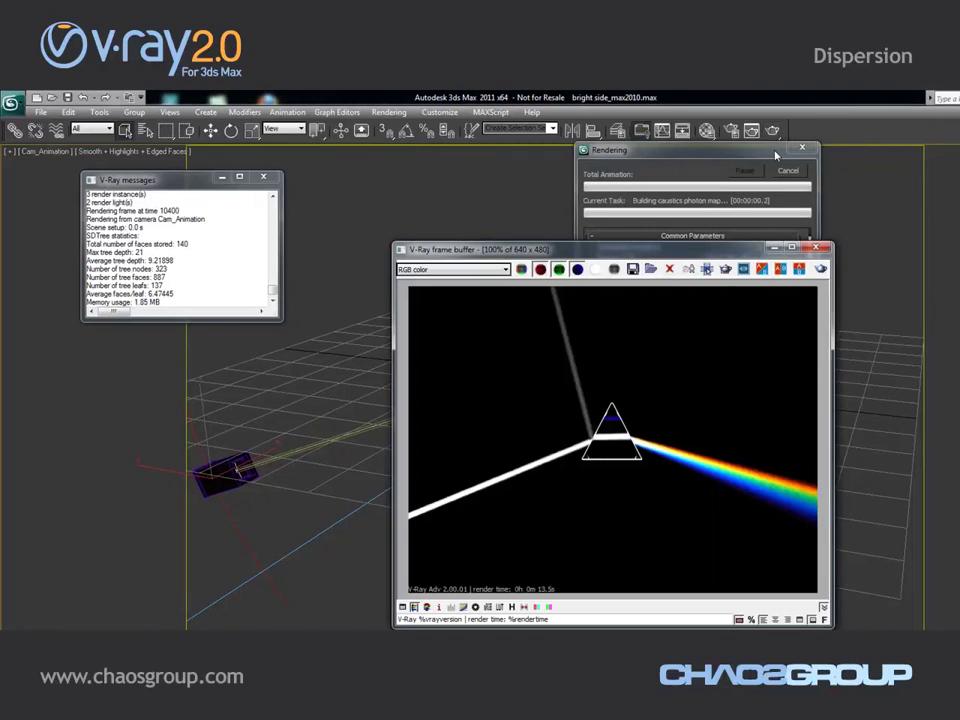